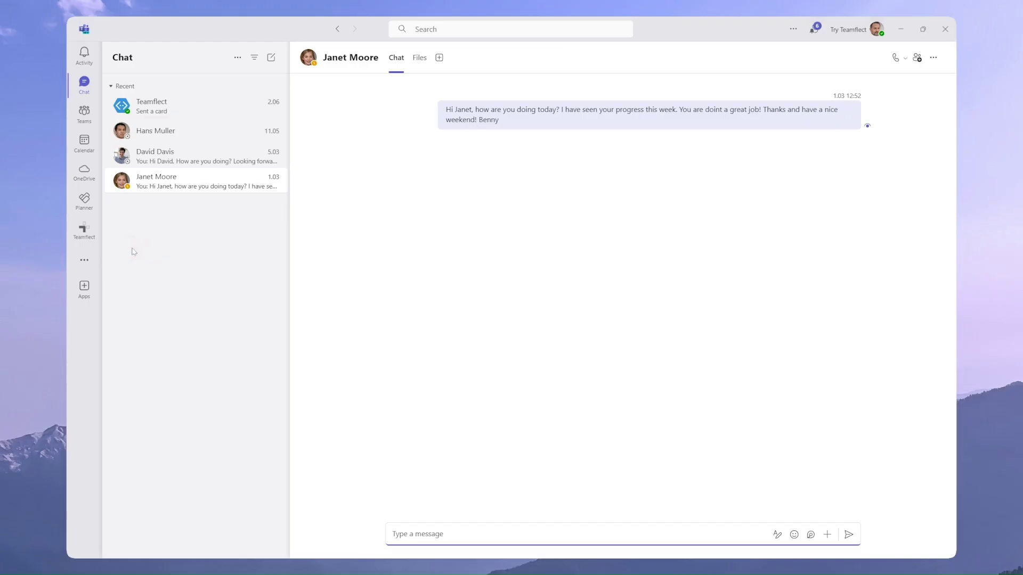
Step: Search the Teams app store for "teamflect" and open the Teamflect app
{"action": "left_click", "coordinate": [85, 289]}
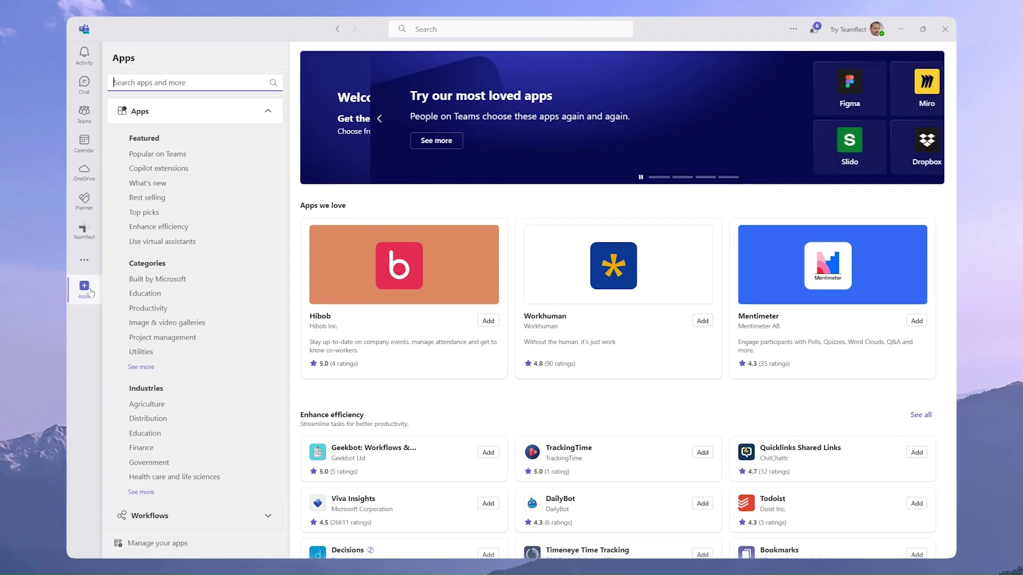
{"action": "left_click", "coordinate": [221, 82]}
{"action": "type", "text": "teamflect"}
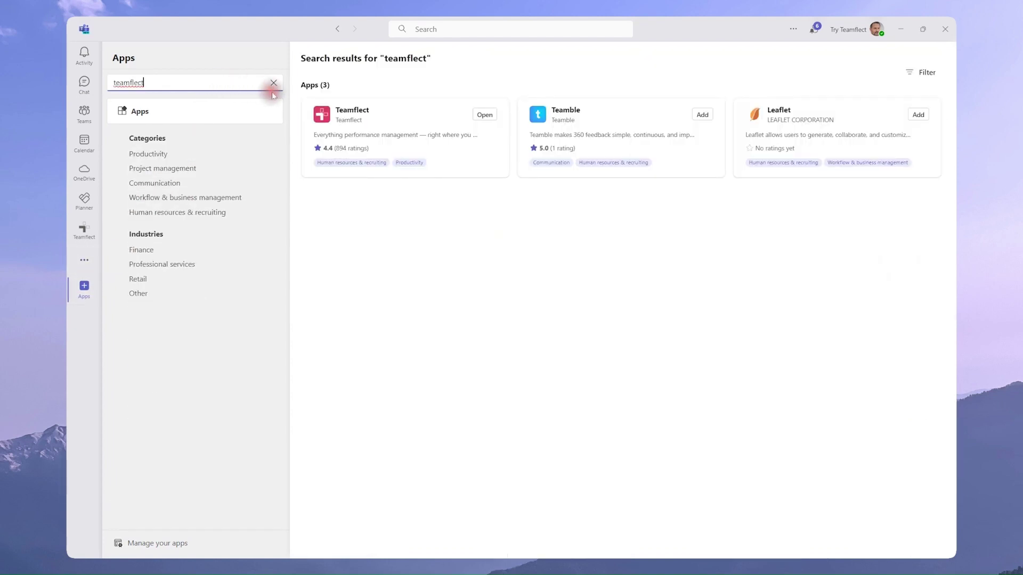
{"action": "left_click", "coordinate": [353, 116]}
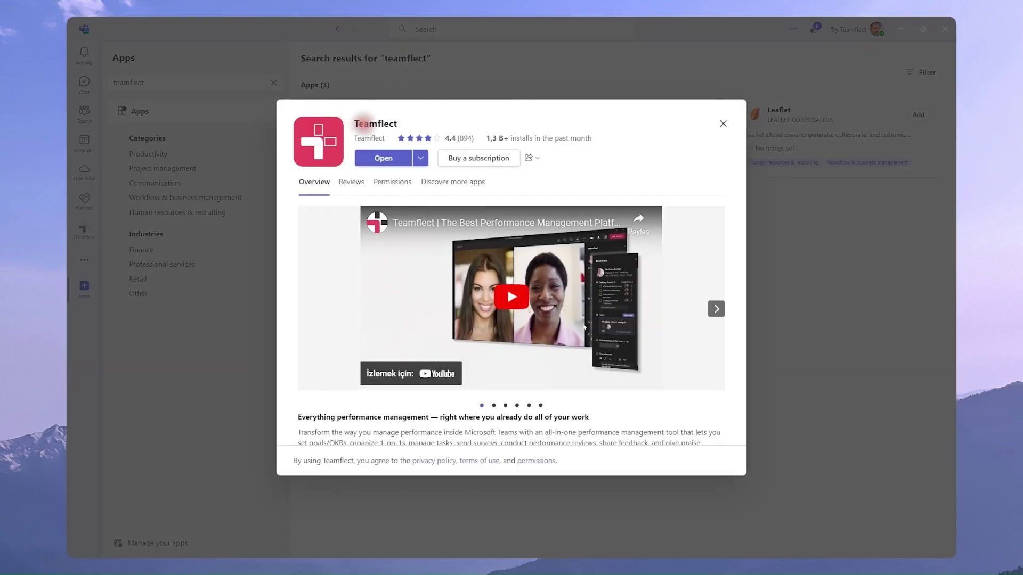
{"action": "left_click", "coordinate": [388, 157]}
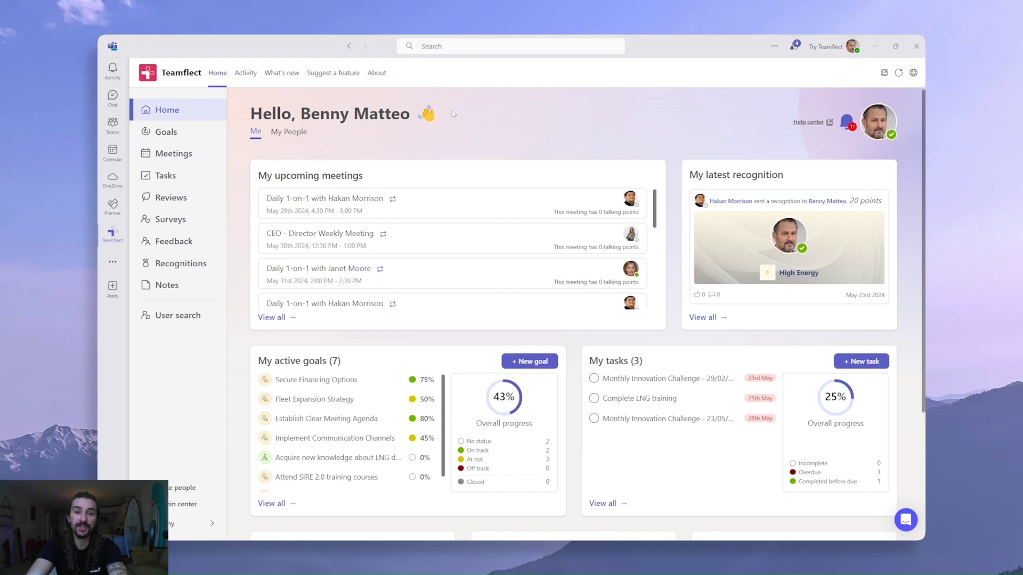
Step: Open the May 29th Wednesday daily 1-on-1 from the Meetings module and look through its agenda sections
{"action": "left_click", "coordinate": [208, 153]}
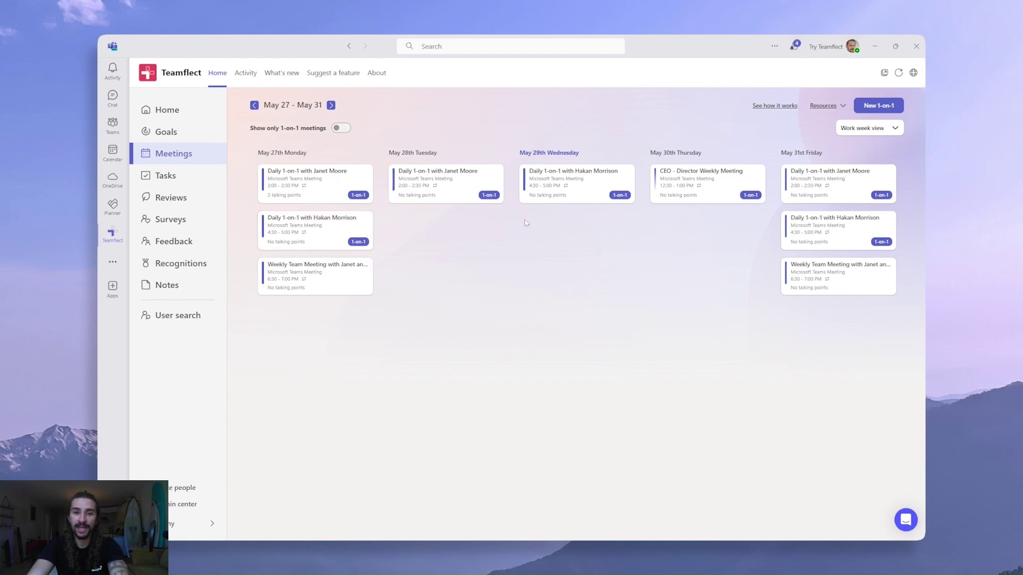
{"action": "left_click", "coordinate": [576, 200]}
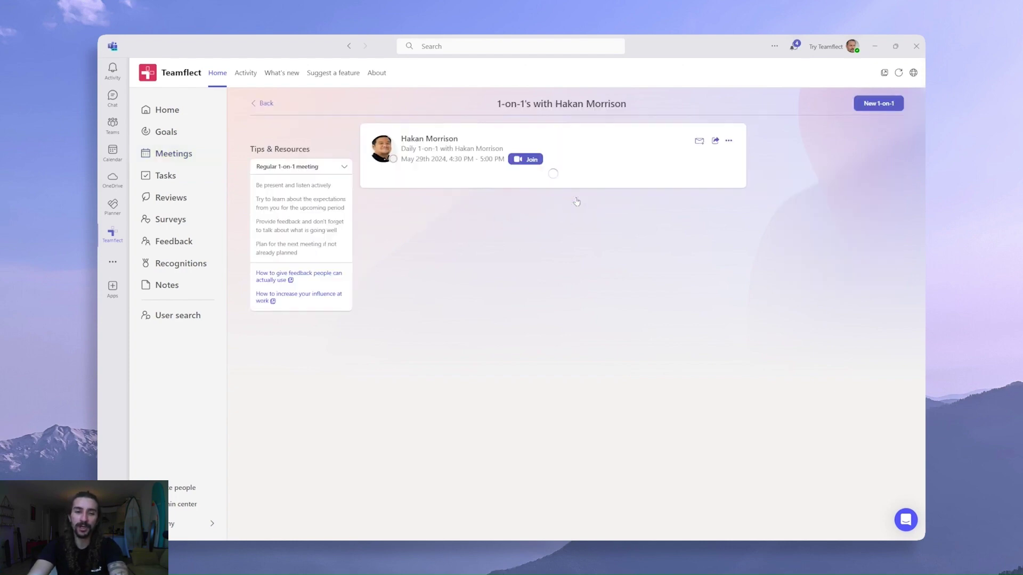
{"action": "scroll", "coordinate": [576, 201], "scroll_direction": "down", "scroll_amount": 2}
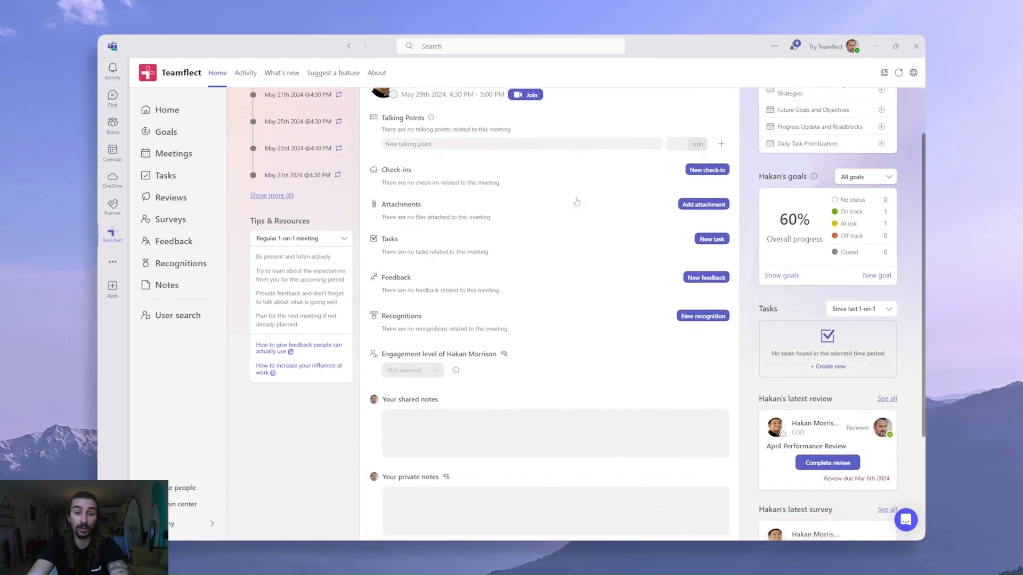
{"action": "scroll", "coordinate": [576, 202], "scroll_direction": "up", "scroll_amount": 2}
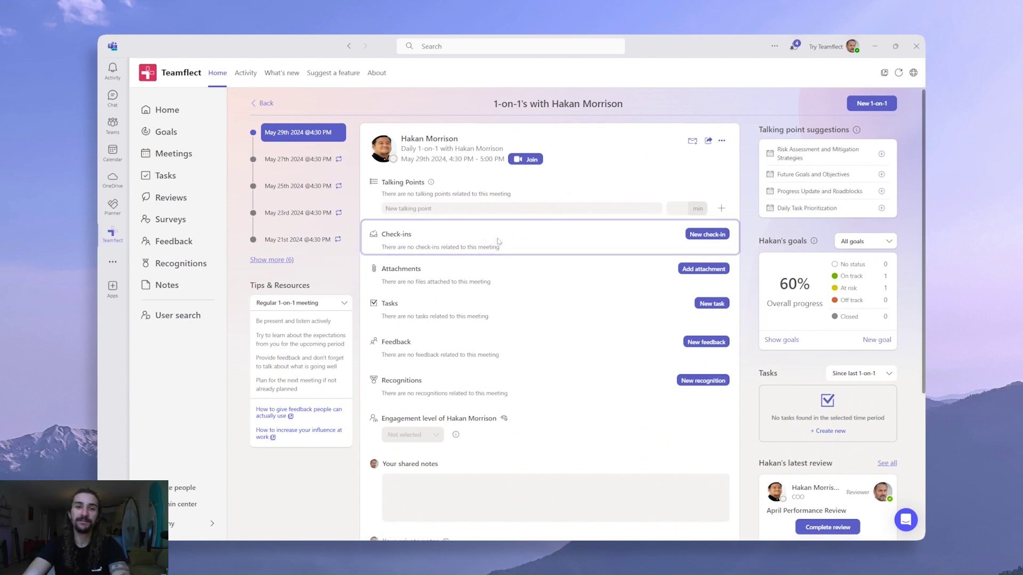
Step: Add a new check-in to the 1-on-1 meeting using the Default 1-on-1 Check-In Template
{"action": "left_click", "coordinate": [687, 235]}
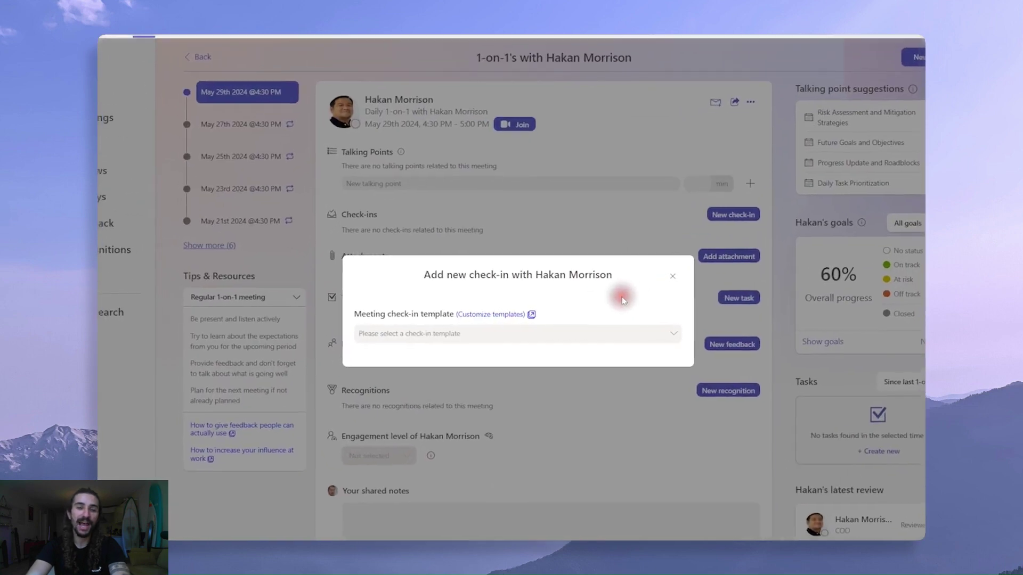
{"action": "left_click", "coordinate": [590, 335]}
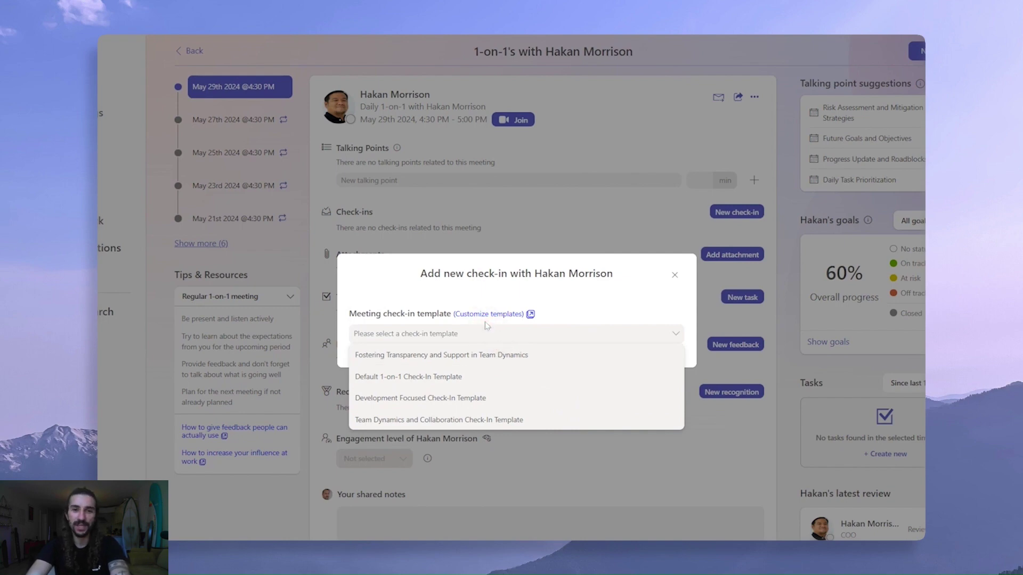
{"action": "left_click", "coordinate": [439, 376]}
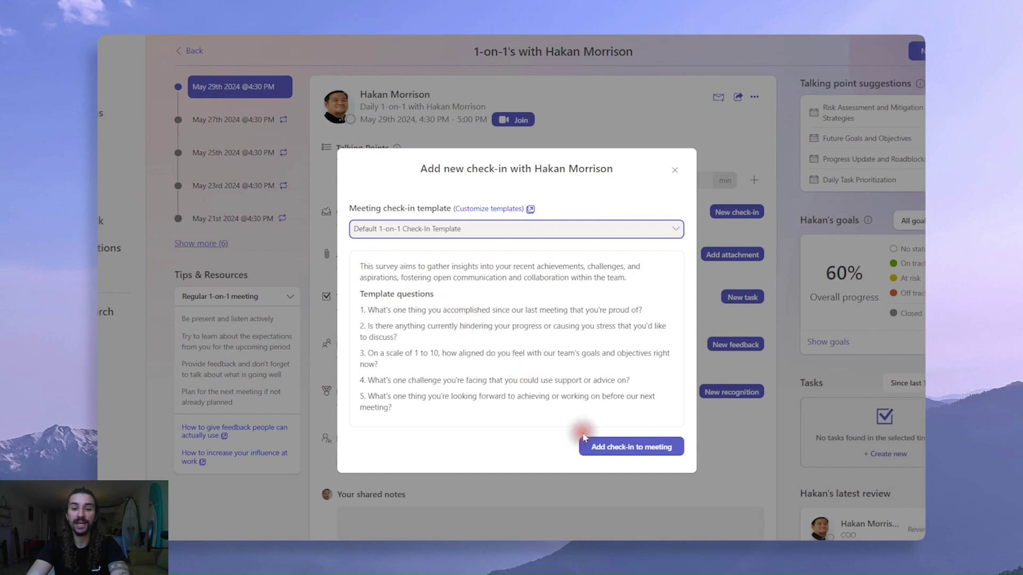
{"action": "left_click", "coordinate": [592, 447]}
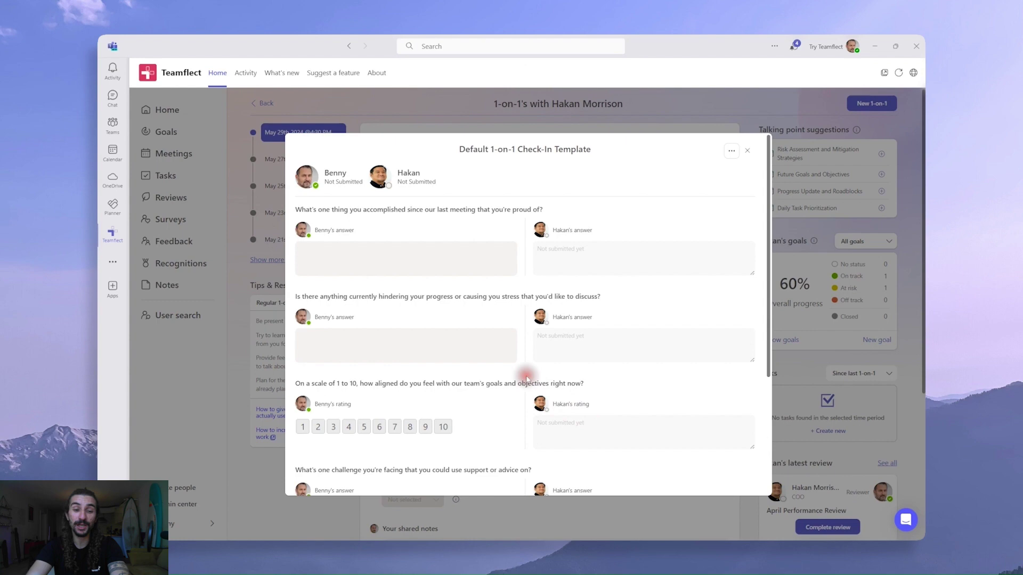
Step: Review the added check-in's questions and the answer fields for both participants
{"action": "left_click", "coordinate": [405, 200]}
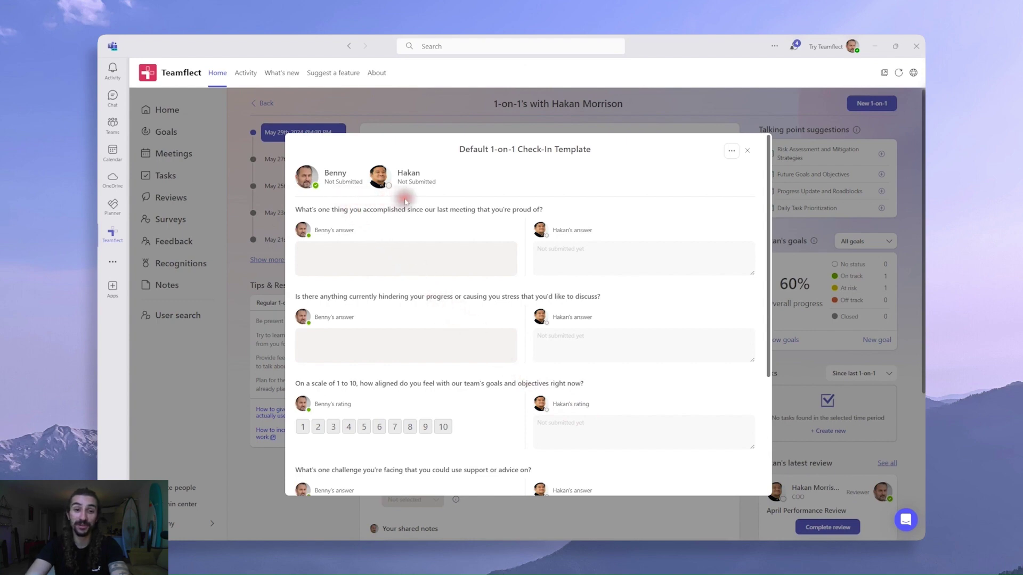
{"action": "left_click", "coordinate": [381, 224]}
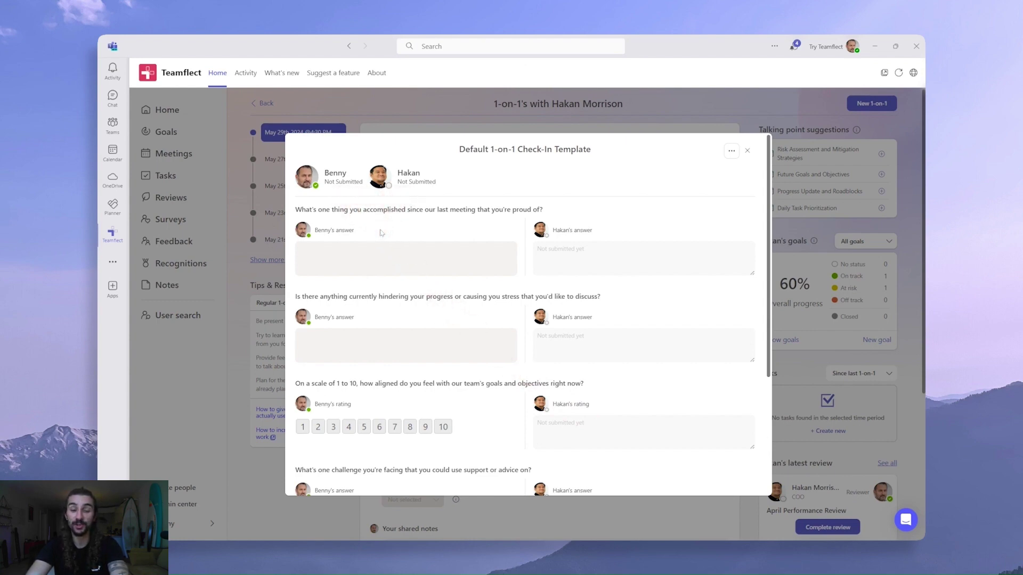
{"action": "scroll", "coordinate": [381, 233], "scroll_direction": "down", "scroll_amount": 3}
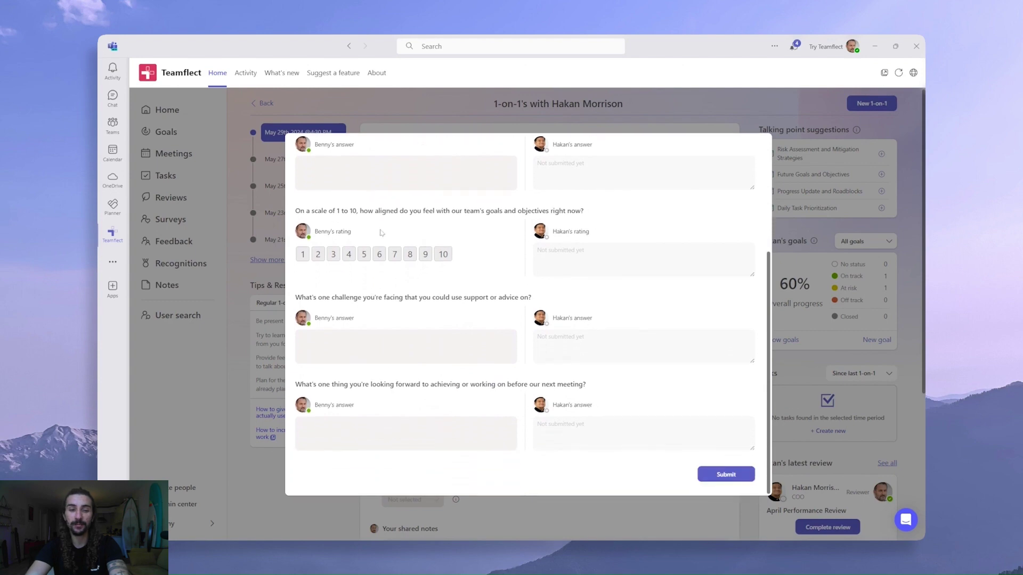
{"action": "left_click", "coordinate": [494, 120]}
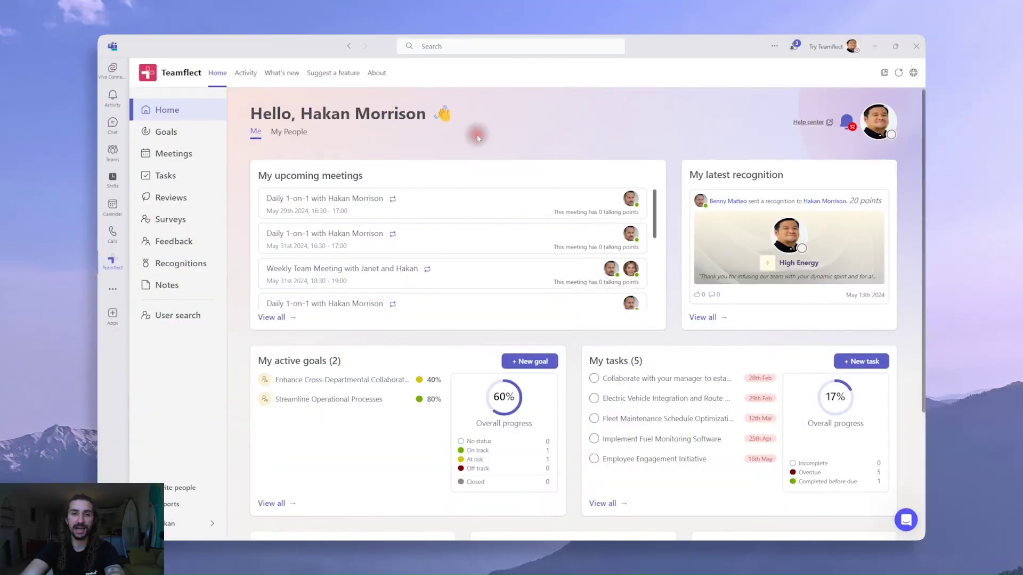
Step: As the other participant, open the May 29th check-in and answer its first two questions about completing the project management software implementation and product launch deadline concerns
{"action": "left_click", "coordinate": [407, 199]}
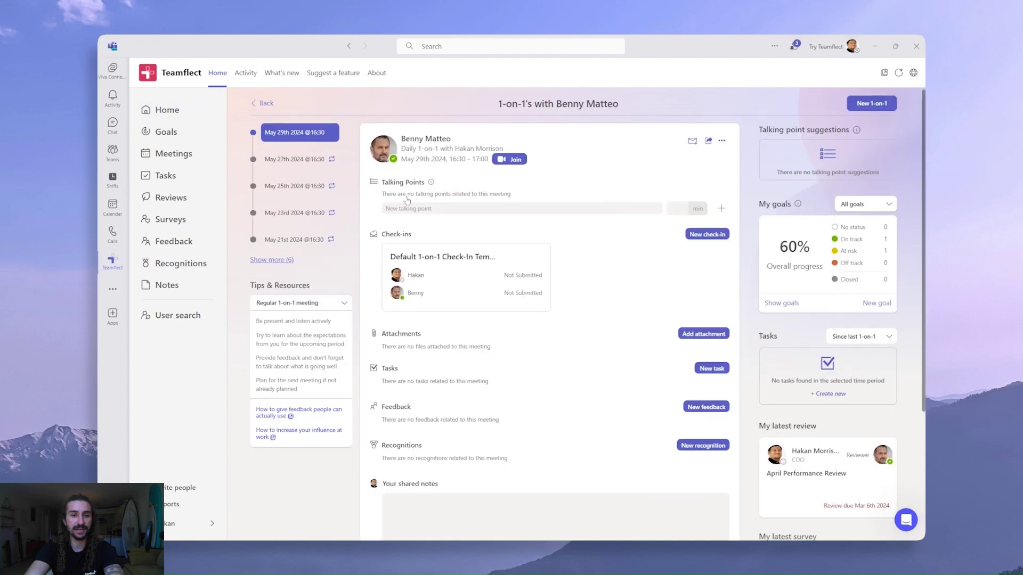
{"action": "left_click", "coordinate": [471, 274]}
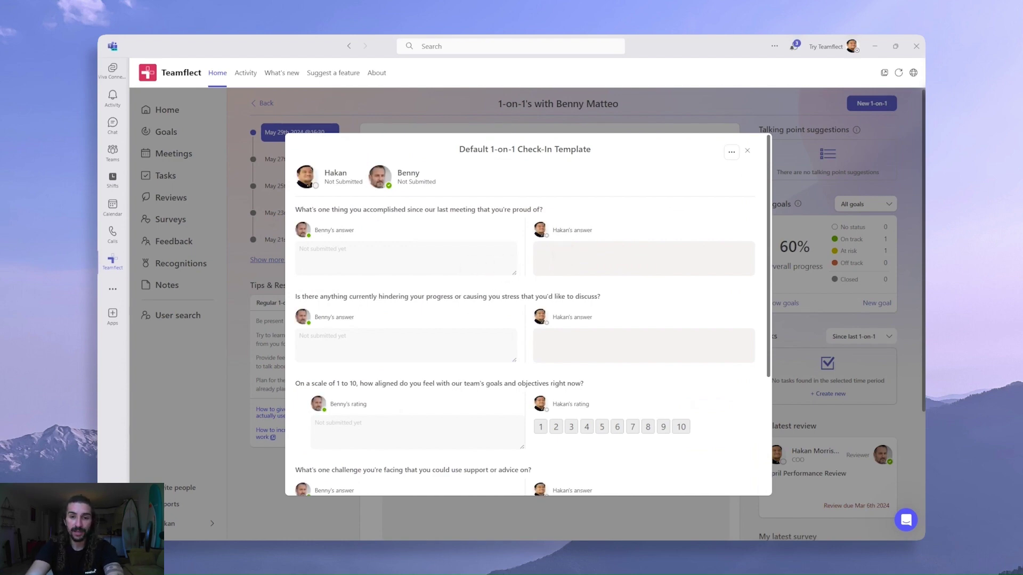
{"action": "left_click", "coordinate": [593, 256]}
{"action": "type", "text": "I successfully completed the implementation of the new project management software, which has already improved our team's workflow efficiency."}
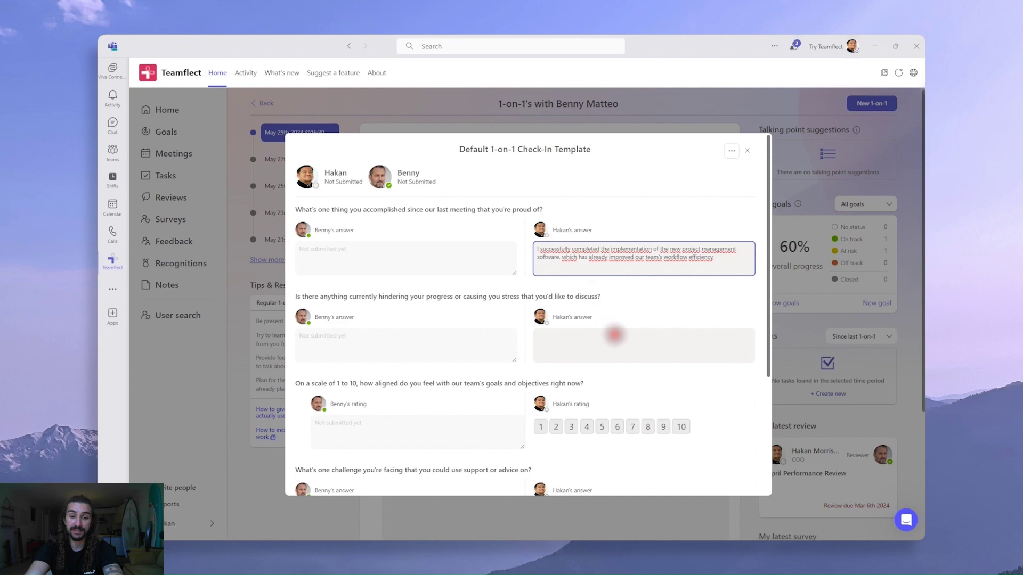
{"action": "left_click", "coordinate": [614, 334]}
{"action": "type", "text": "I'm feeling a bit overwhelmed with the upcoming product launch. There are a lot of moving parts, and I'm concerned about meeting all the deadlines."}
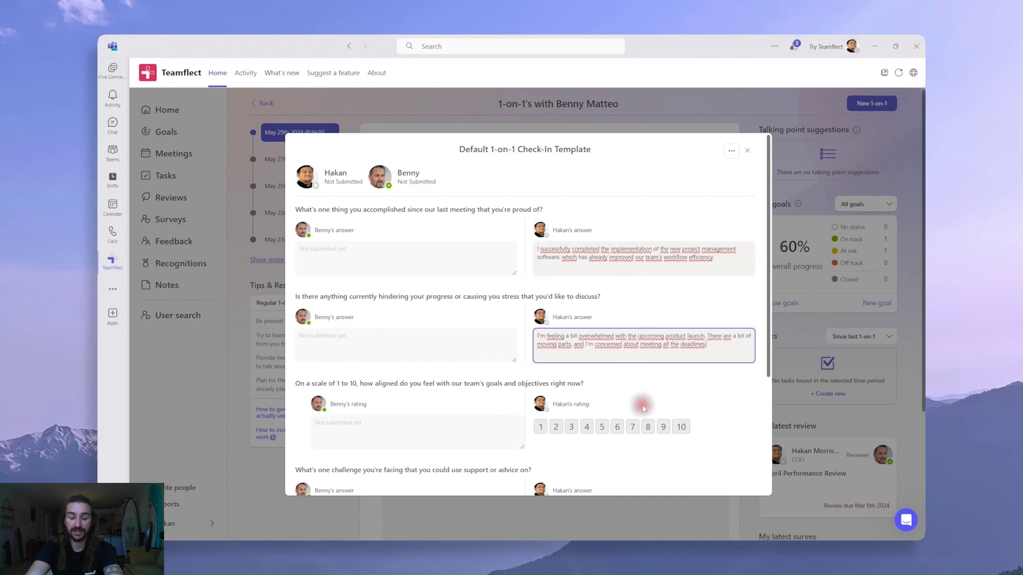
Step: Rate alignment with the team's goals and objectives as 8 and submit the check-in
{"action": "left_click", "coordinate": [648, 427]}
{"action": "scroll", "coordinate": [648, 429], "scroll_direction": "down", "scroll_amount": 3}
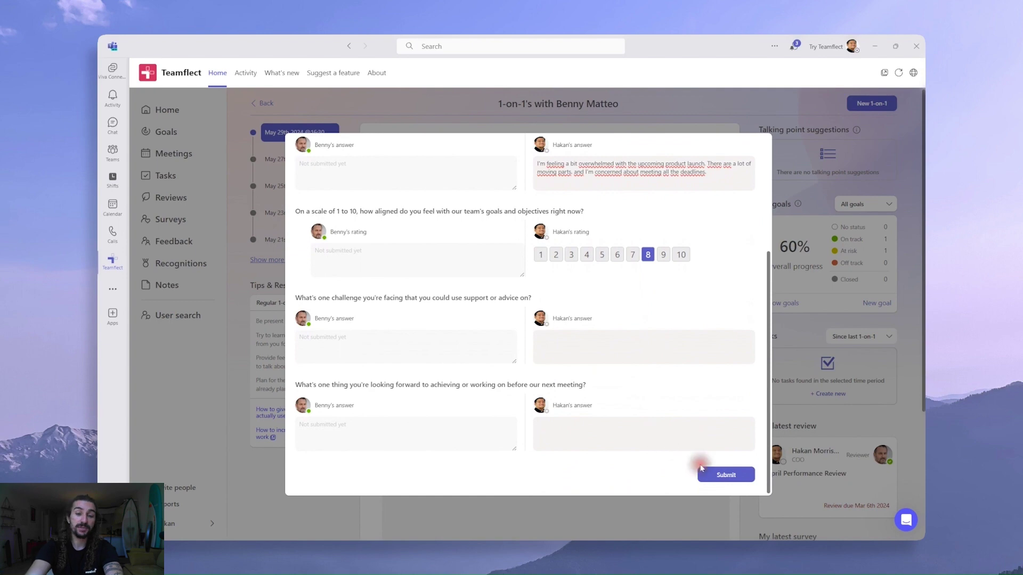
{"action": "left_click", "coordinate": [711, 475]}
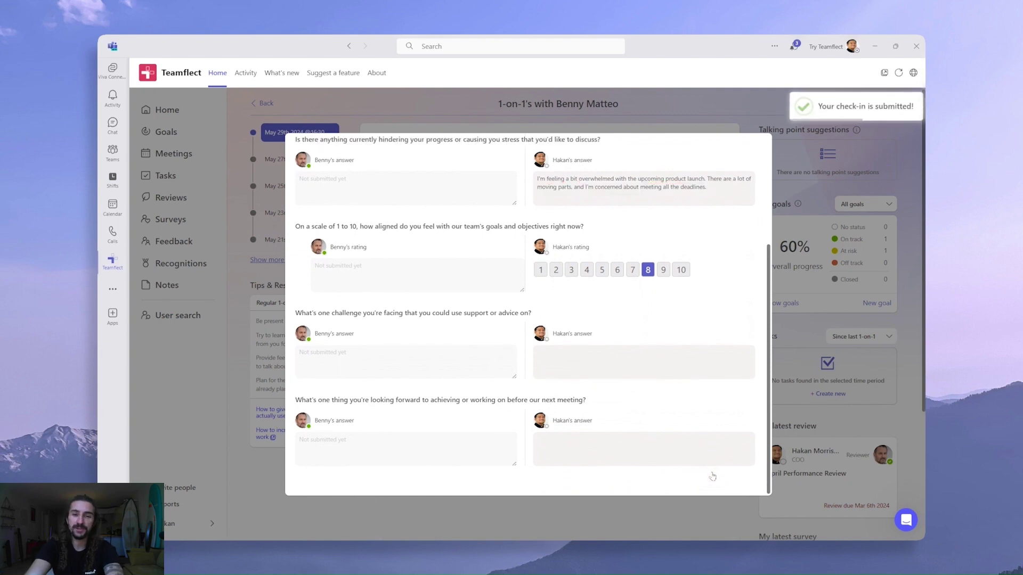
{"action": "left_click", "coordinate": [658, 515]}
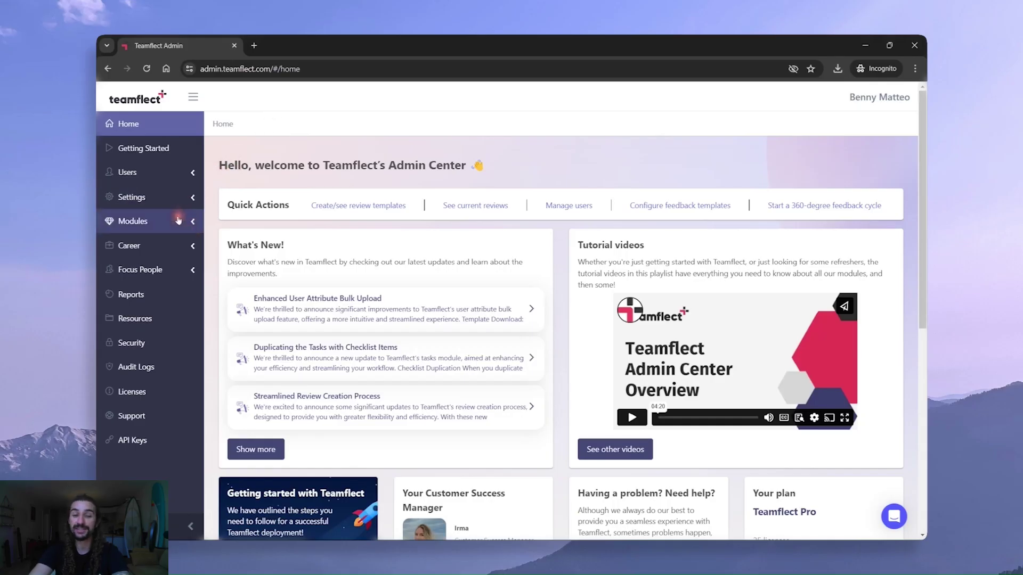
Step: In the Teamflect Admin Center, open the meeting check-in templates configuration from the Meetings module settings
{"action": "left_click", "coordinate": [178, 220]}
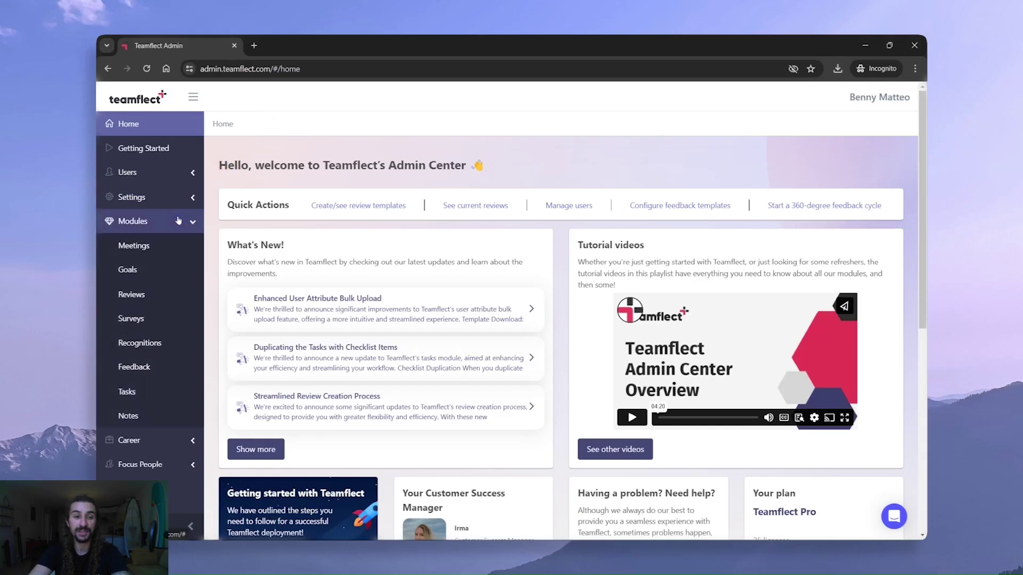
{"action": "left_click", "coordinate": [161, 244]}
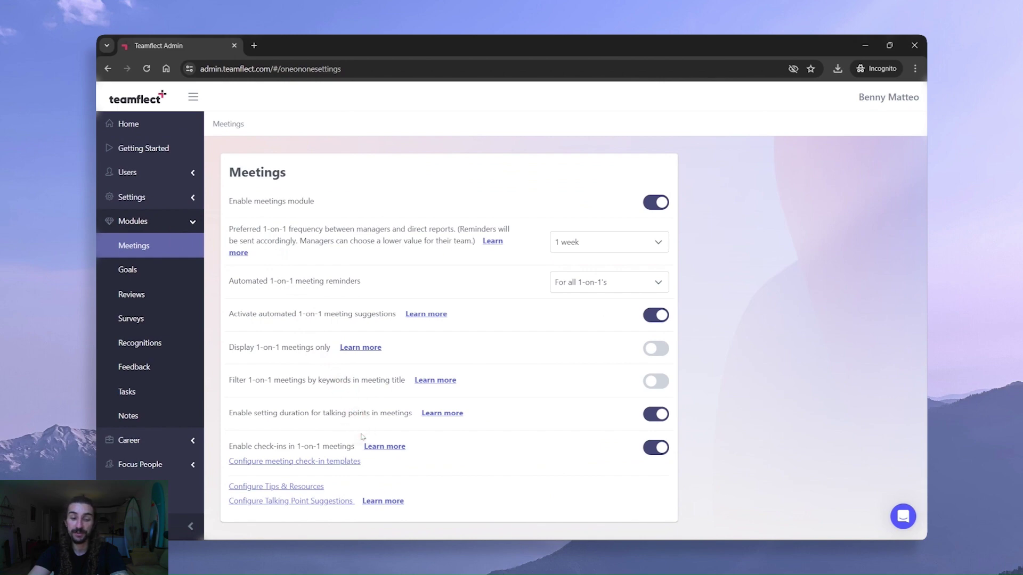
{"action": "left_click", "coordinate": [372, 459]}
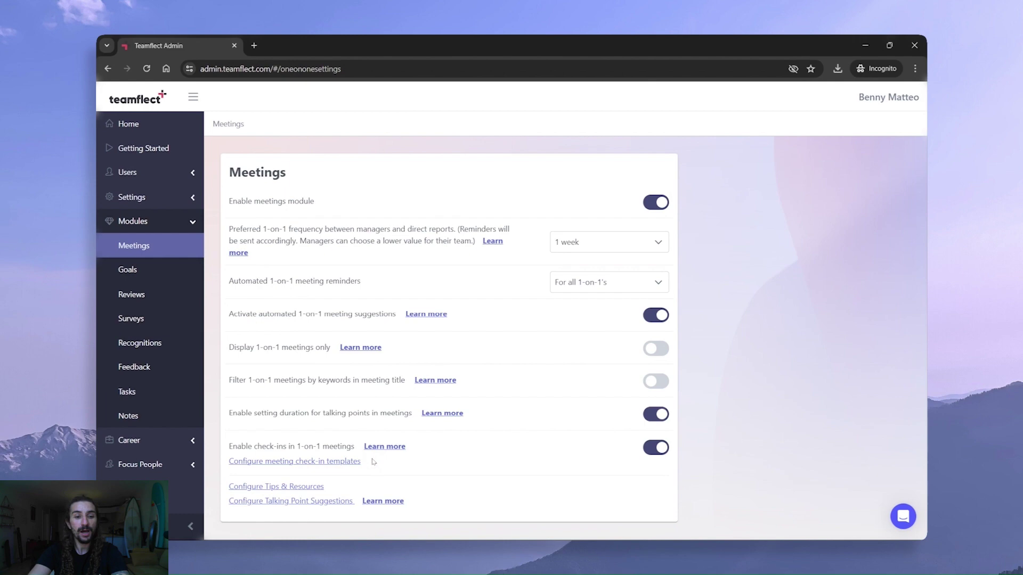
{"action": "left_click", "coordinate": [346, 462]}
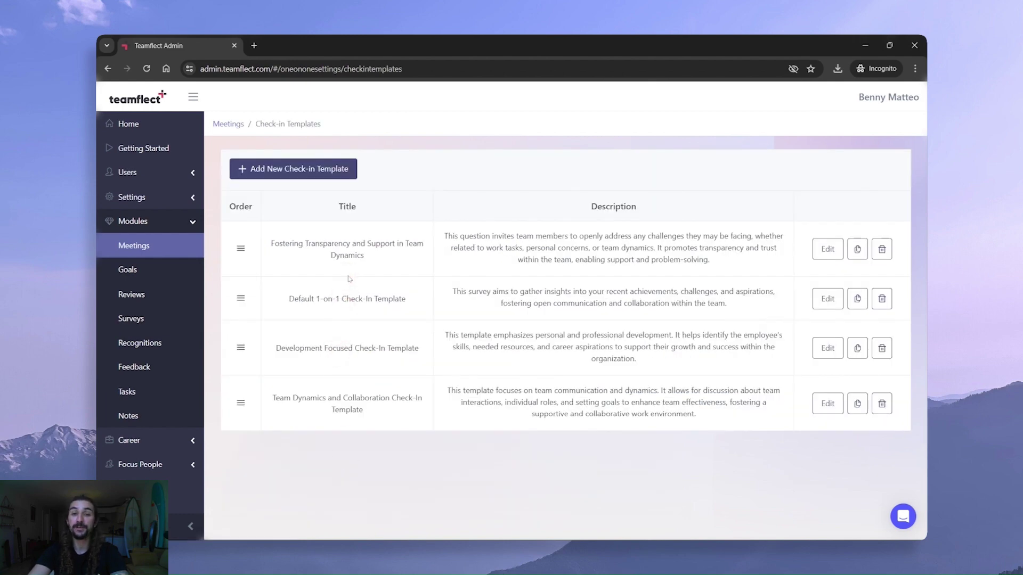
{"action": "left_click", "coordinate": [314, 276]}
{"action": "left_click", "coordinate": [243, 250]}
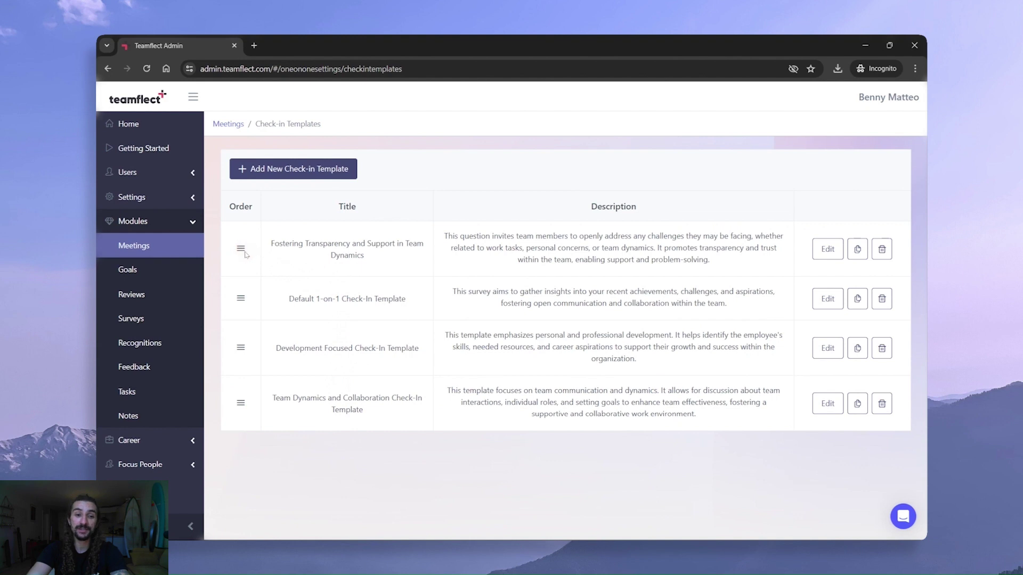
{"action": "left_click_drag", "start_coordinate": [245, 254], "coordinate": [284, 228]}
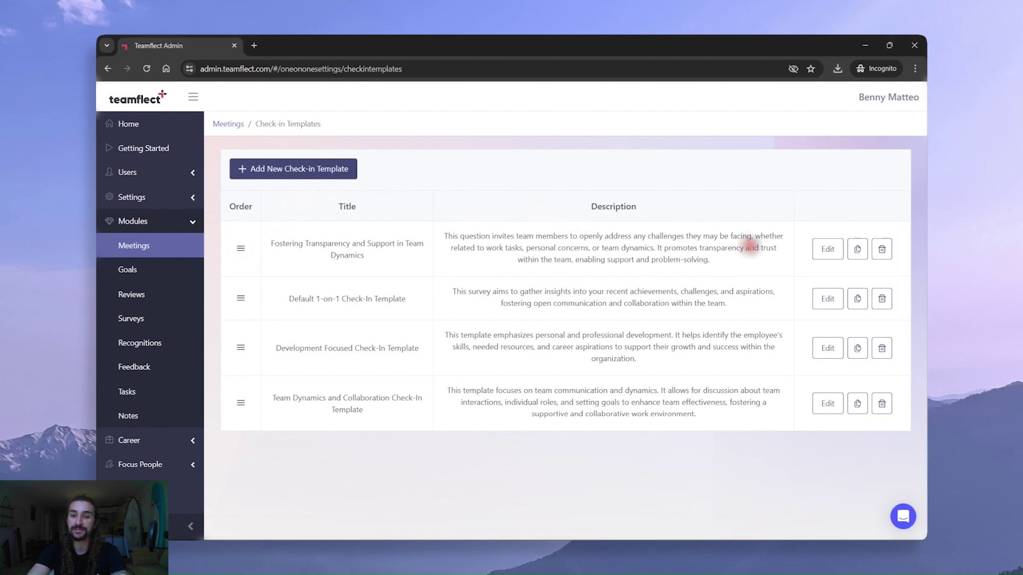
Step: Open the Fostering Transparency and Support in Team Dynamics template, examine the first question's available types, and close it without changes
{"action": "left_click", "coordinate": [825, 252]}
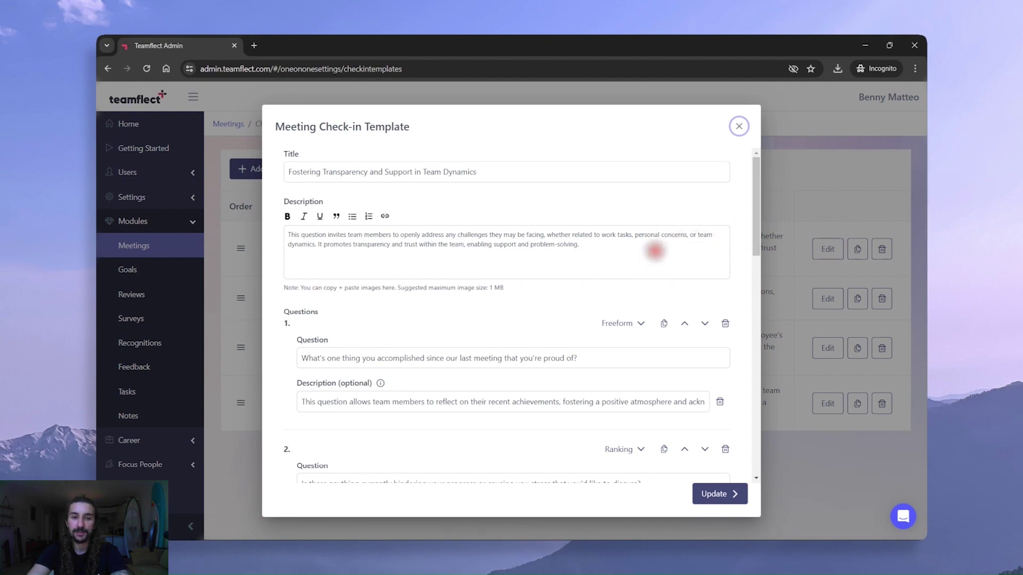
{"action": "scroll", "coordinate": [620, 261], "scroll_direction": "down", "scroll_amount": 1}
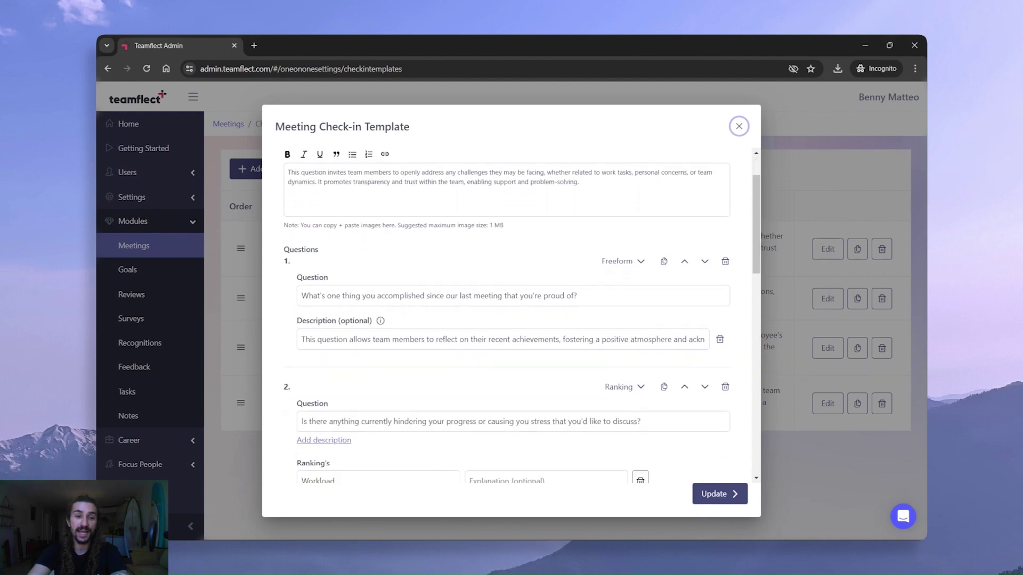
{"action": "left_click", "coordinate": [627, 263]}
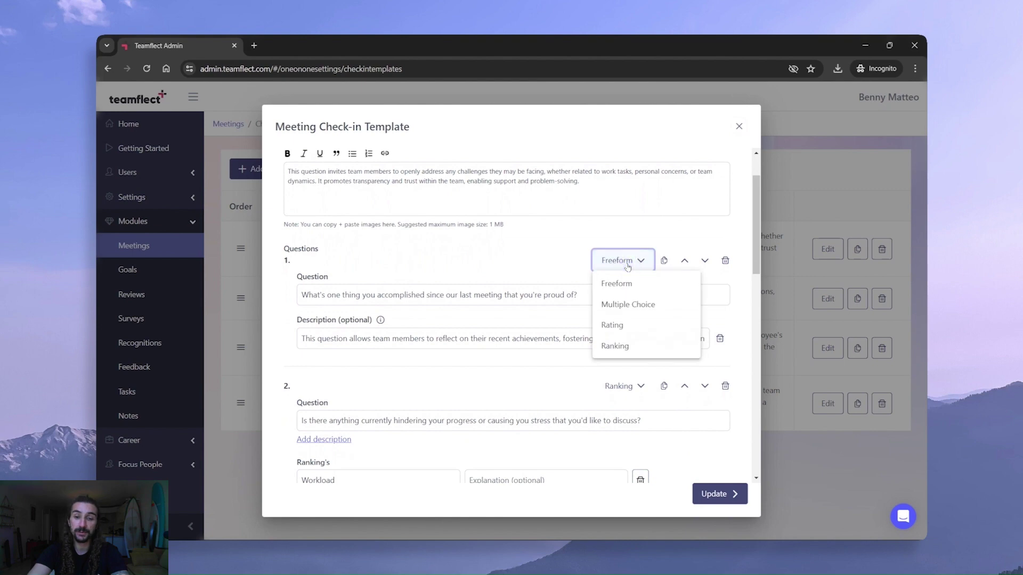
{"action": "left_click", "coordinate": [640, 271]}
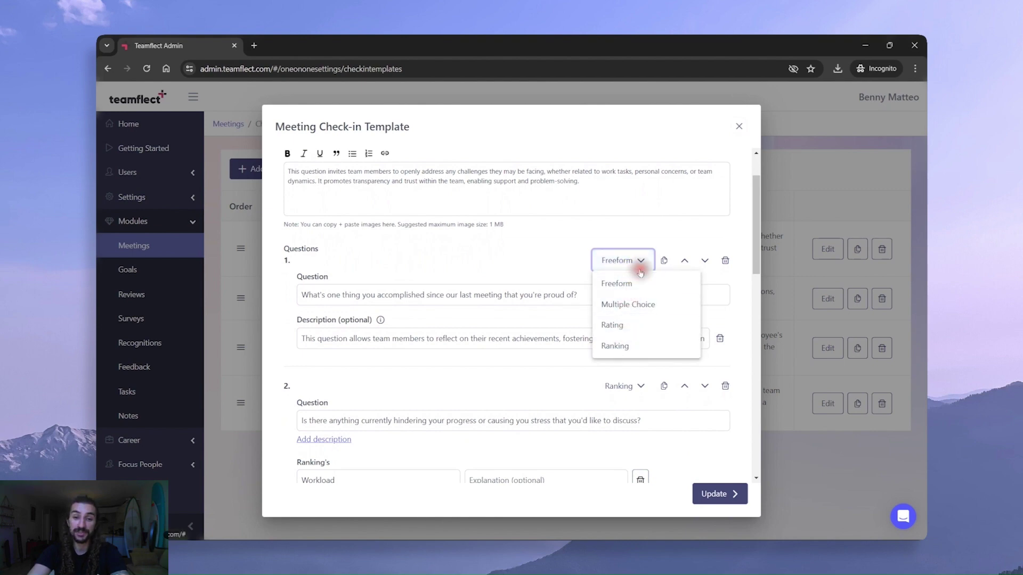
{"action": "left_click", "coordinate": [641, 263]}
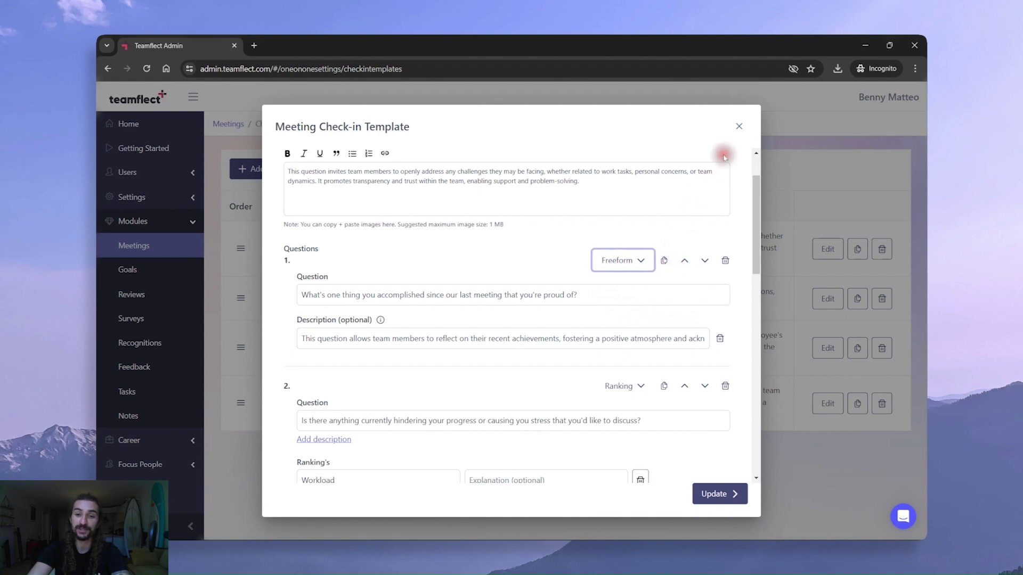
{"action": "left_click", "coordinate": [738, 132]}
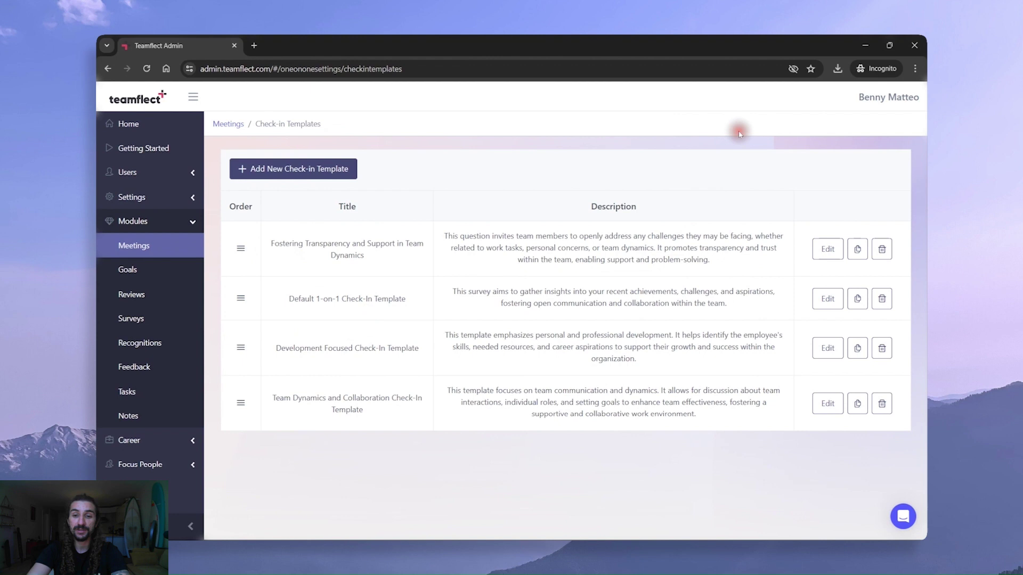